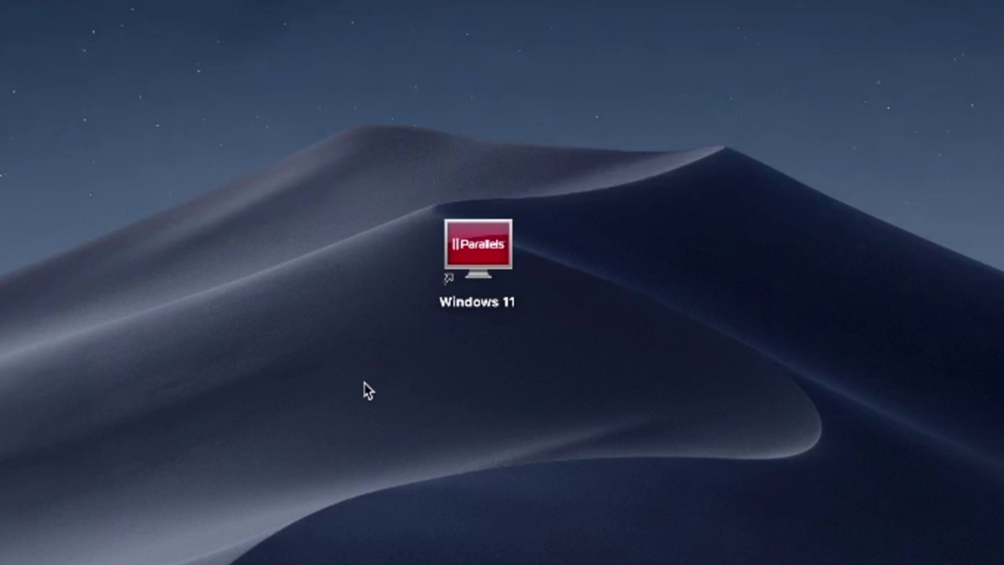
Drag a selection box over the Windows 11 Parallels shortcut icon on the desktop
{"action": "left_click_drag", "start_coordinate": [365, 383], "coordinate": [603, 125]}
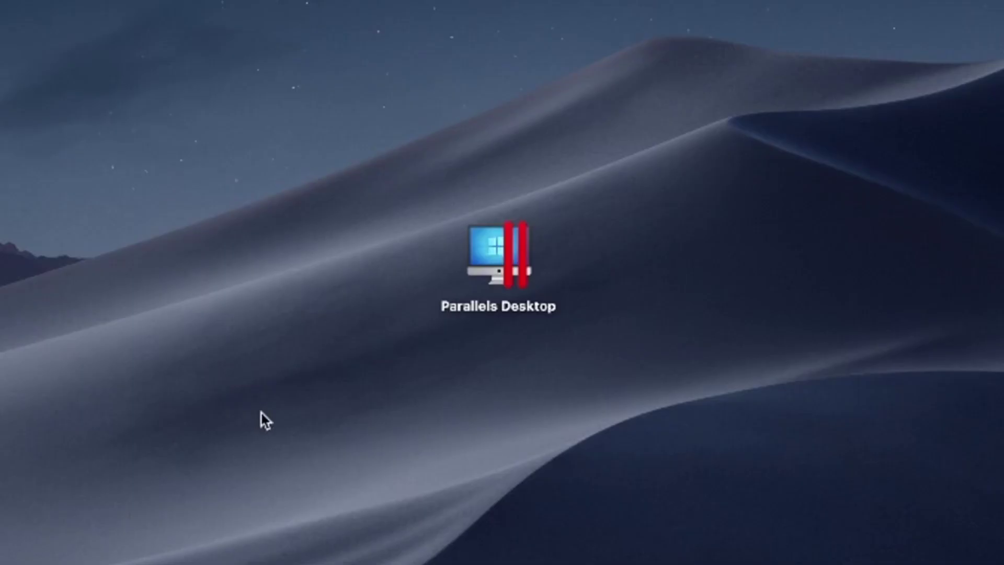
Marquee-select the Parallels Desktop icon on the desktop, redrawing the box twice
{"action": "mouse_move", "coordinate": [283, 433]}
{"action": "left_mouse_down"}
{"action": "mouse_move", "coordinate": [588, 224]}
{"action": "mouse_move", "coordinate": [693, 121]}
{"action": "left_mouse_up"}
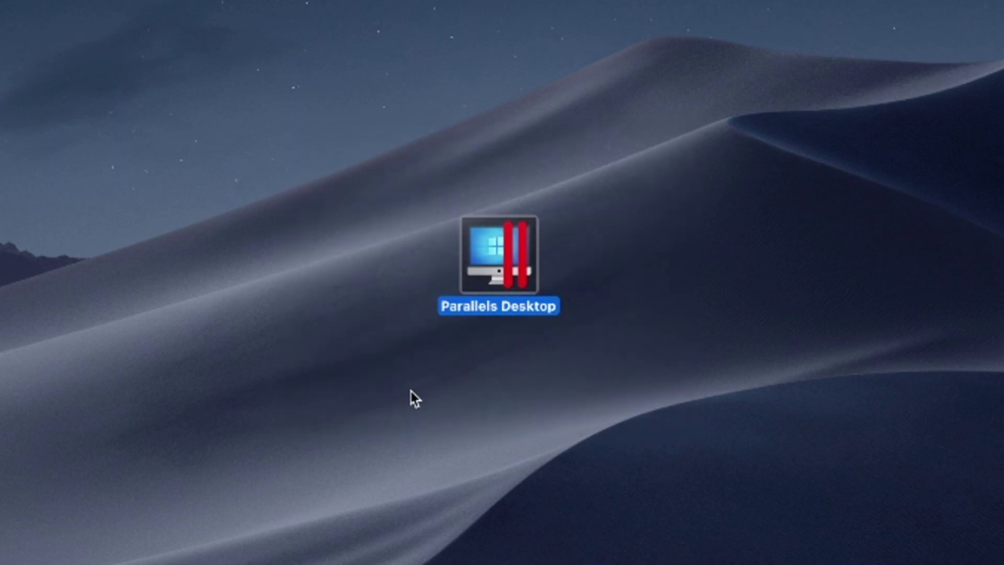
{"action": "left_click_drag", "start_coordinate": [323, 438], "coordinate": [709, 123]}
{"action": "left_click_drag", "start_coordinate": [297, 453], "coordinate": [694, 148]}
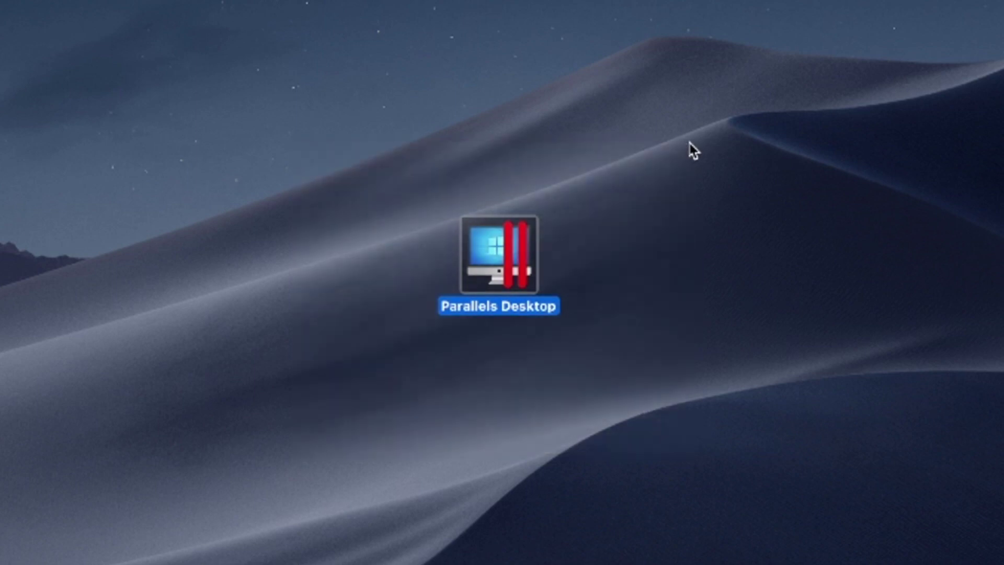